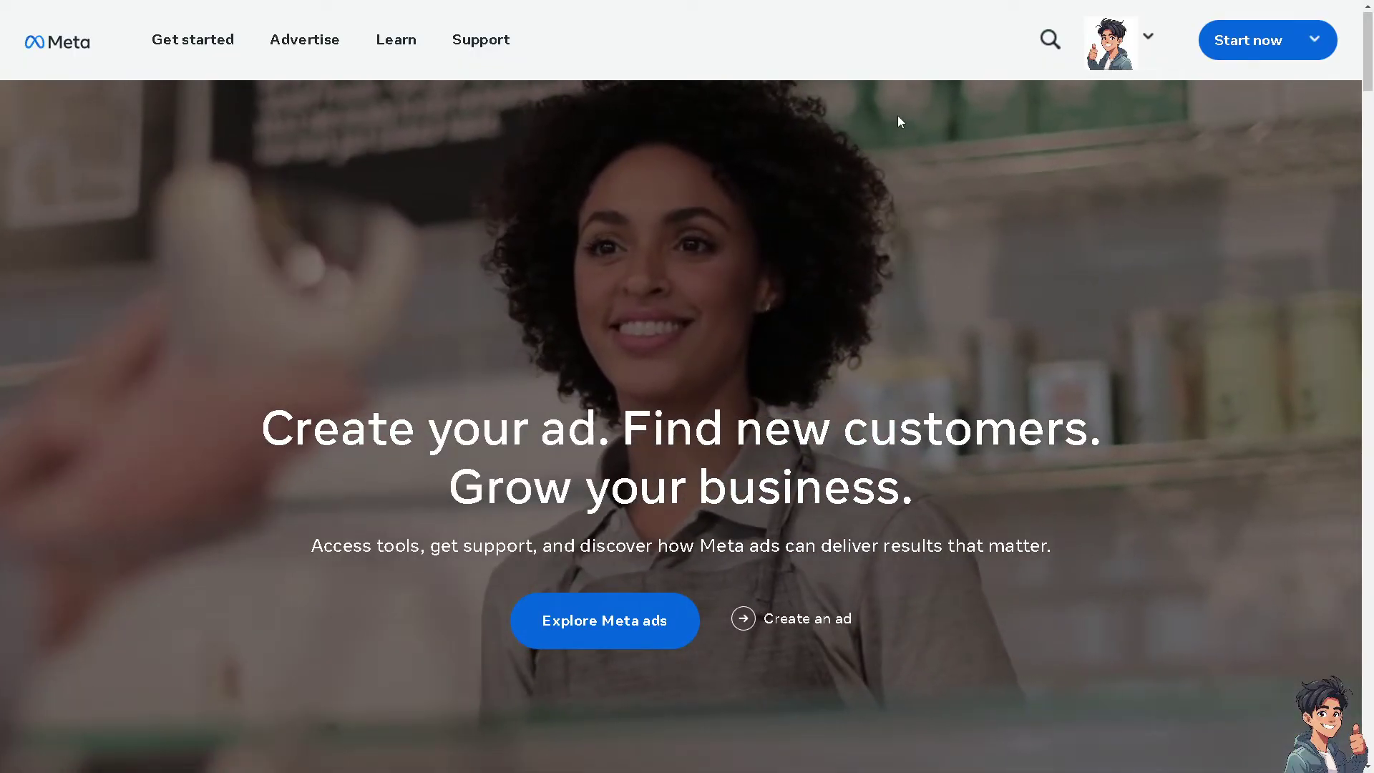
# Open the profile dropdown on Meta for Business to reach the Facebook login page.
pyautogui.click(1148, 37)
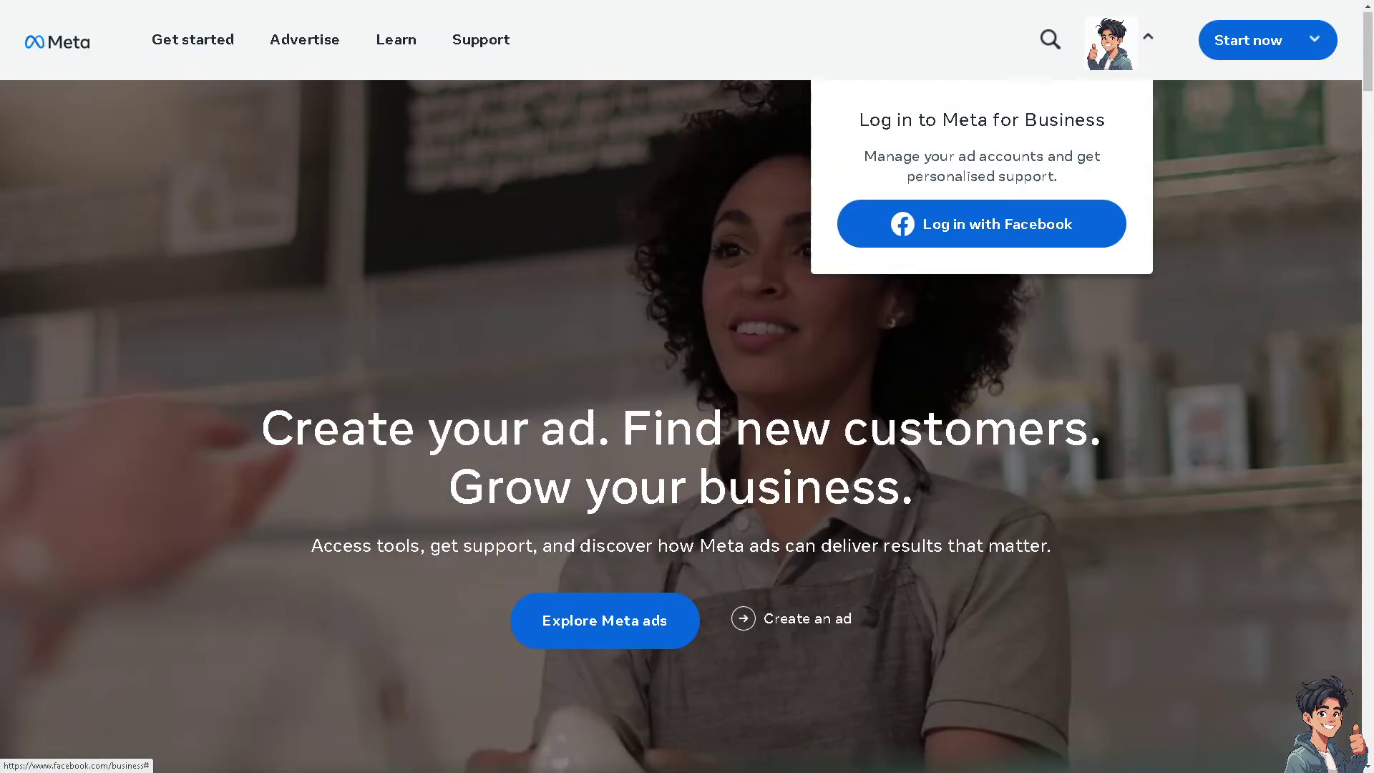
# Sign in with Facebook and publish the verification-code post as originally written.
pyautogui.click(946, 219)
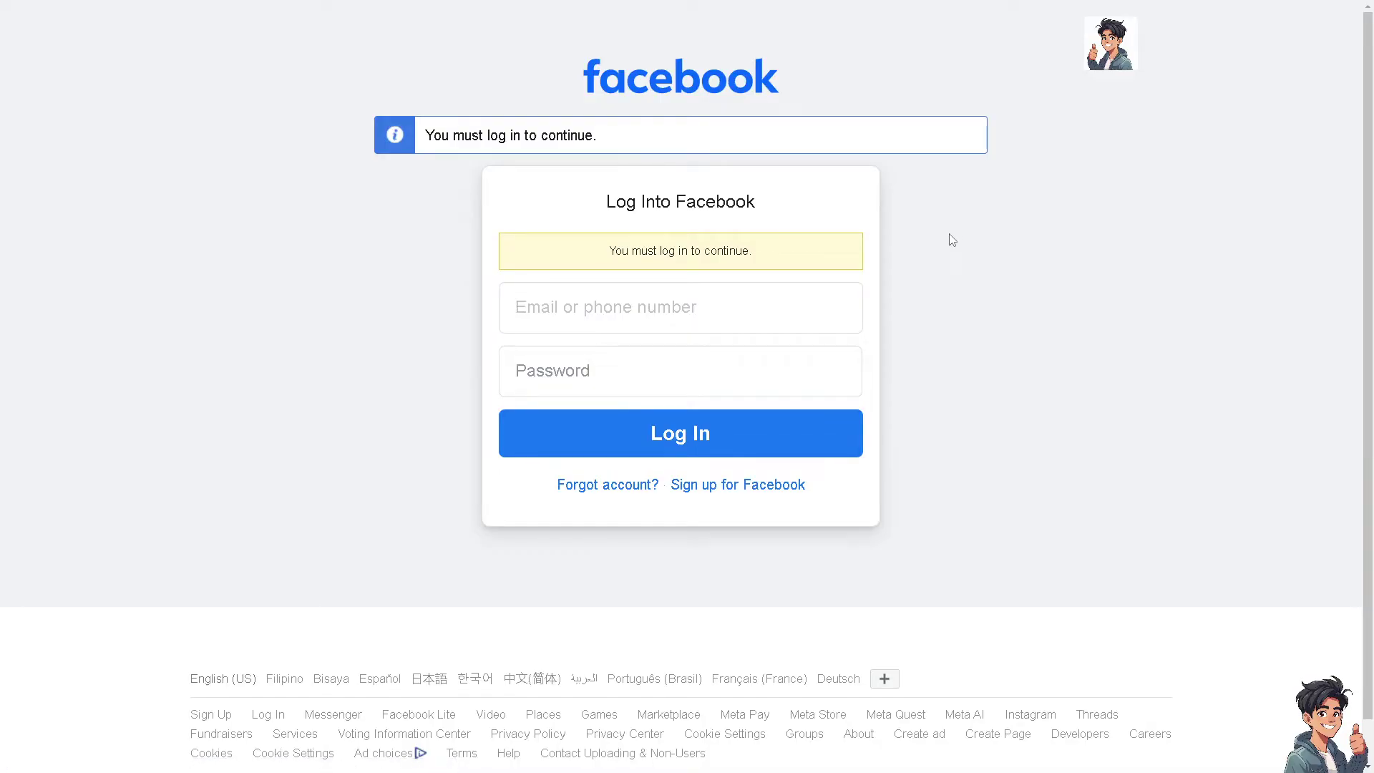
pyautogui.click(761, 488)
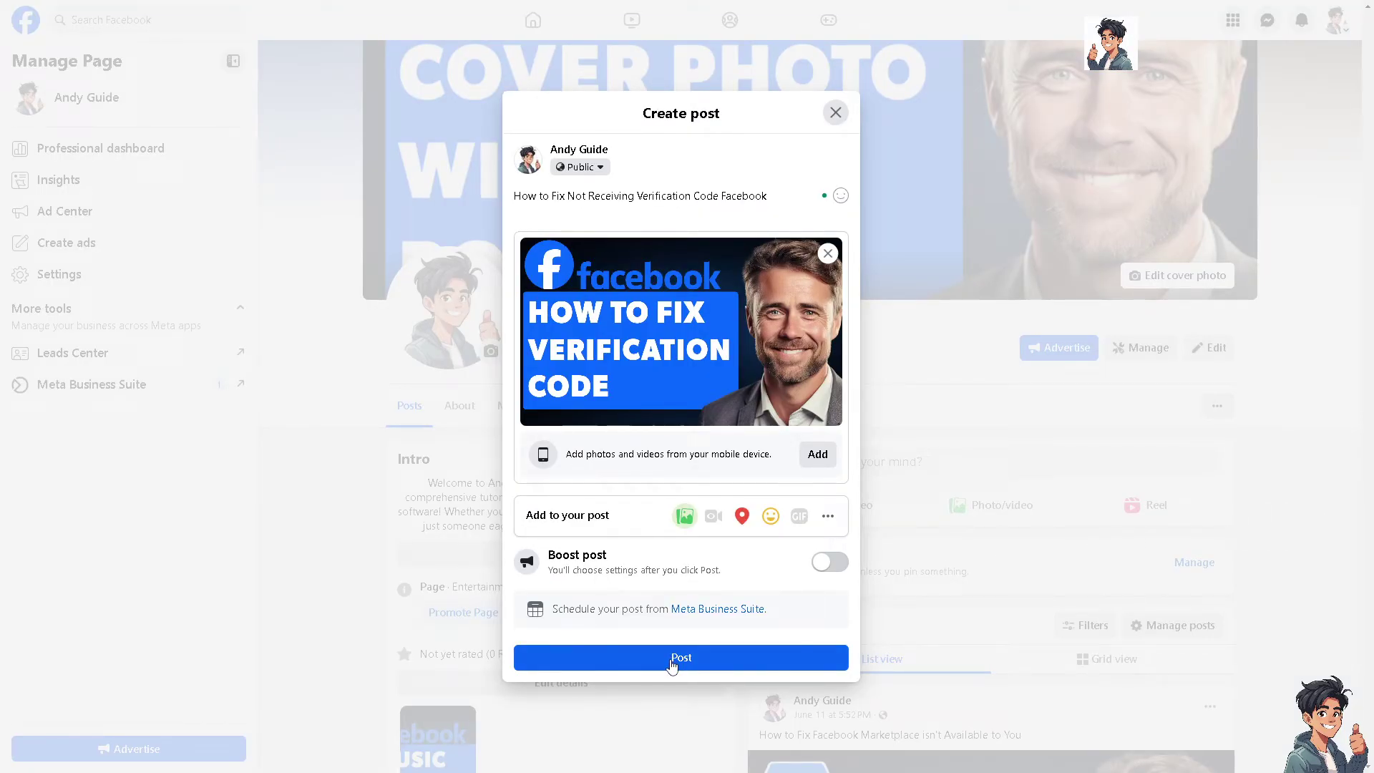
pyautogui.click(671, 660)
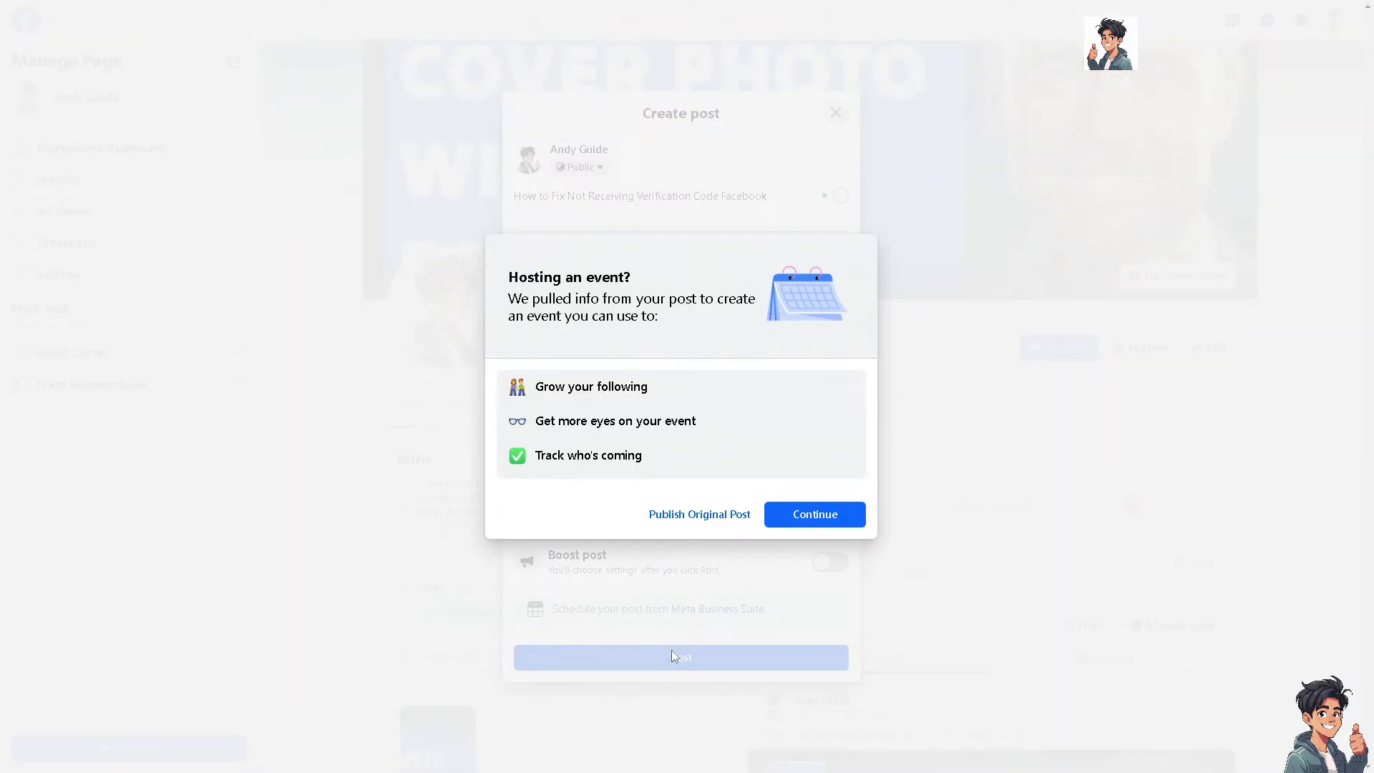
pyautogui.click(714, 516)
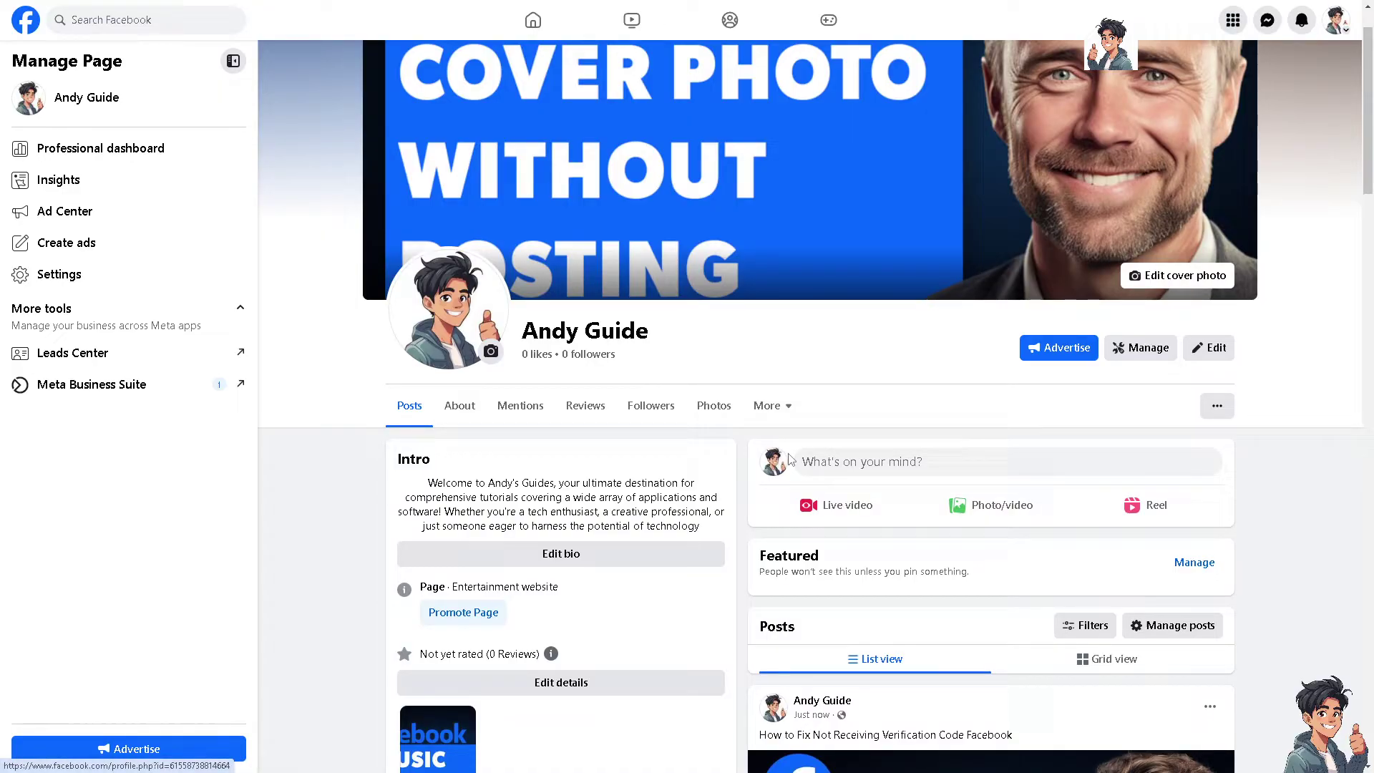
pyautogui.scroll(1, 787, 461)
# View the post image full screen, then check Gmail's Spam folder and close the draft.
pyautogui.scroll(-3, 841, 651)
pyautogui.click(841, 652)
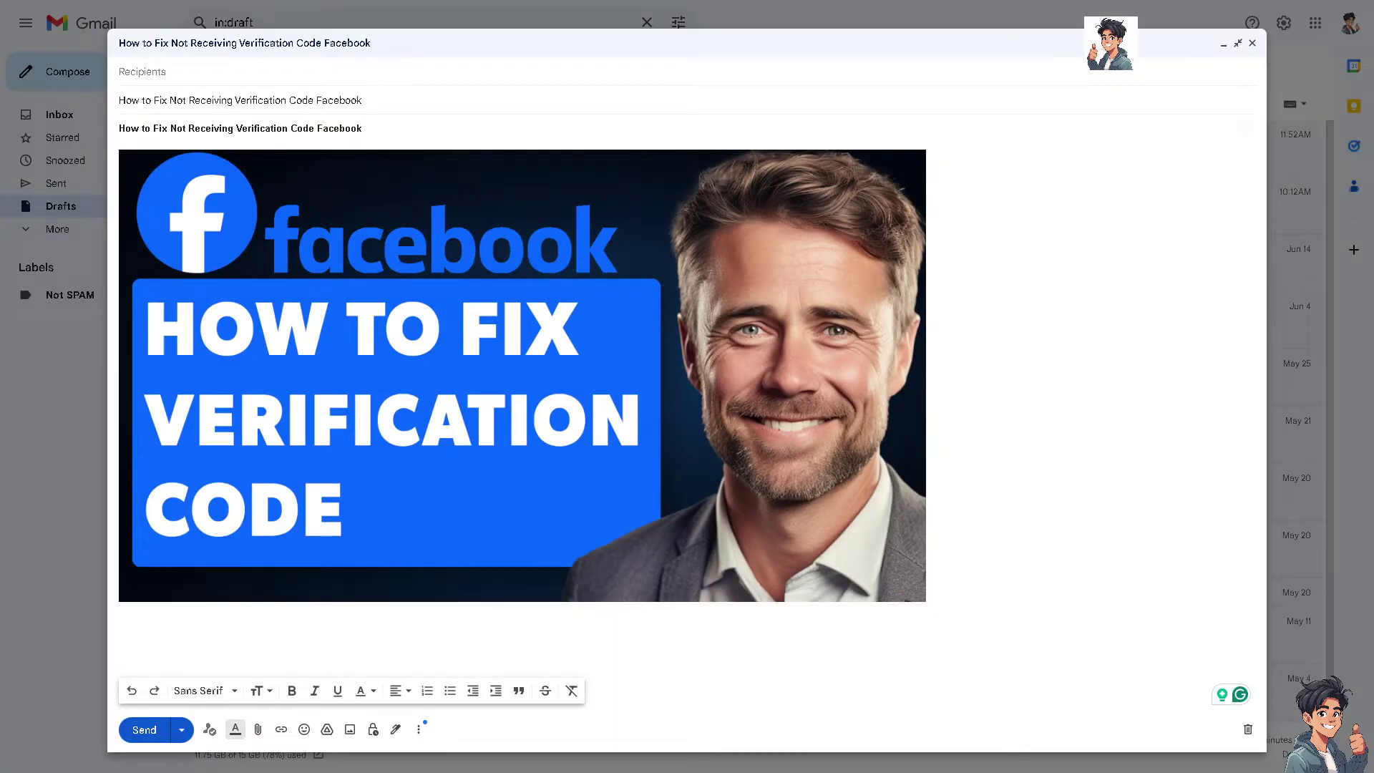
pyautogui.click(1238, 43)
pyautogui.click(59, 229)
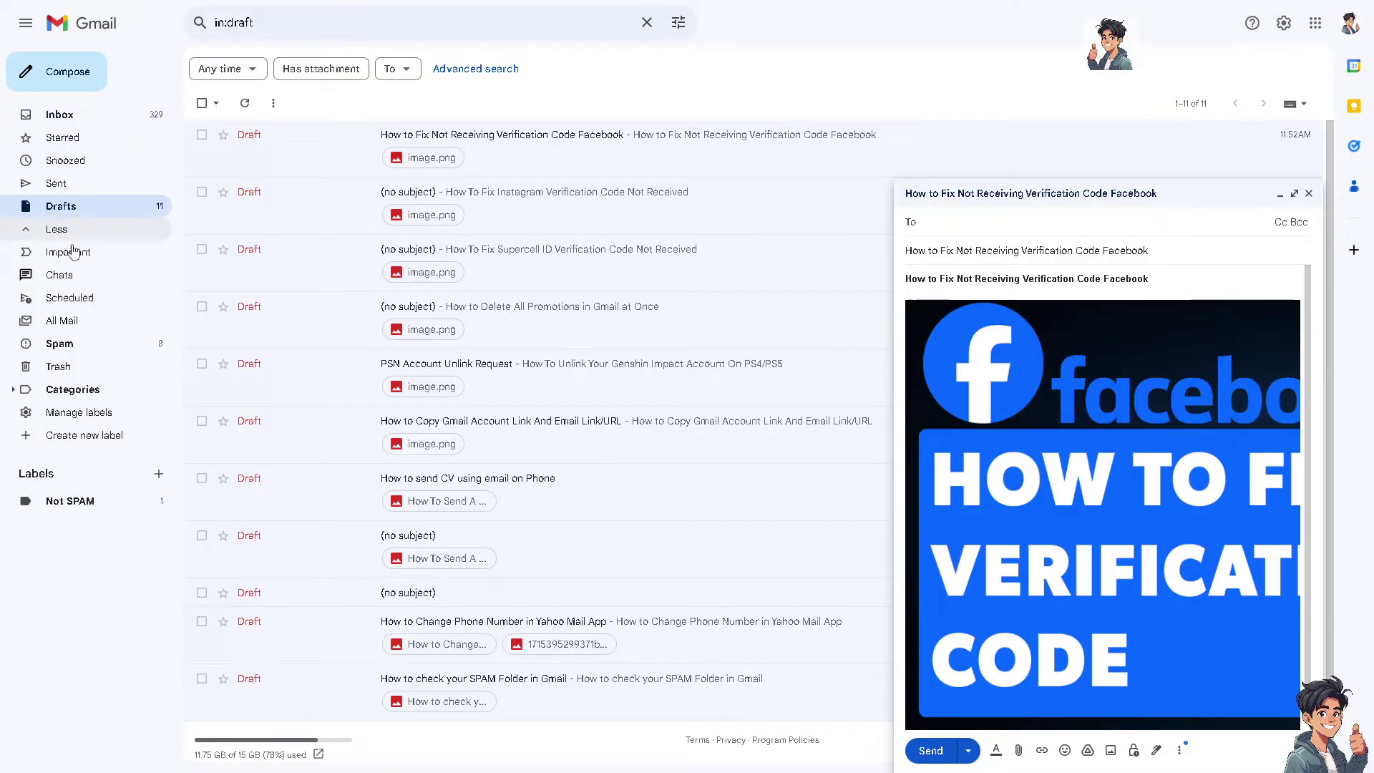
pyautogui.click(61, 343)
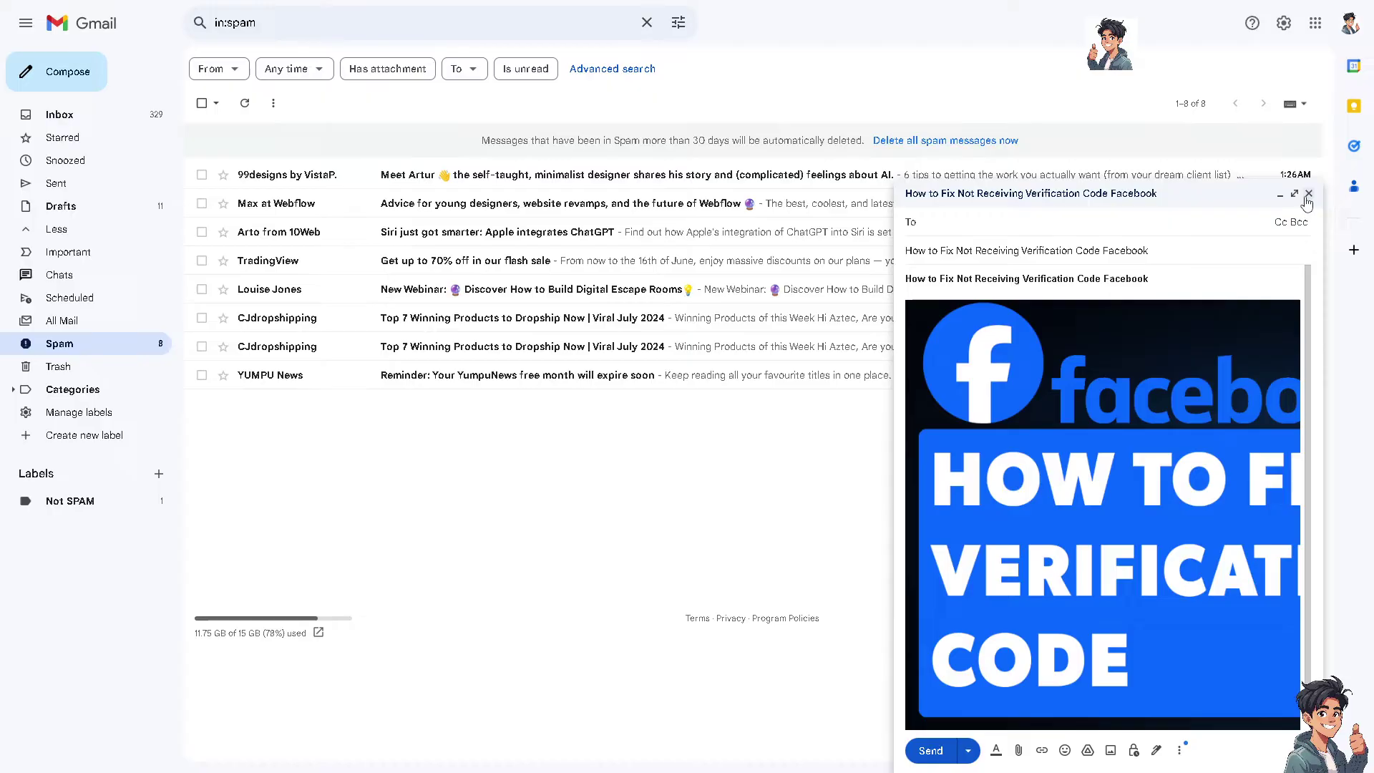
pyautogui.click(1293, 193)
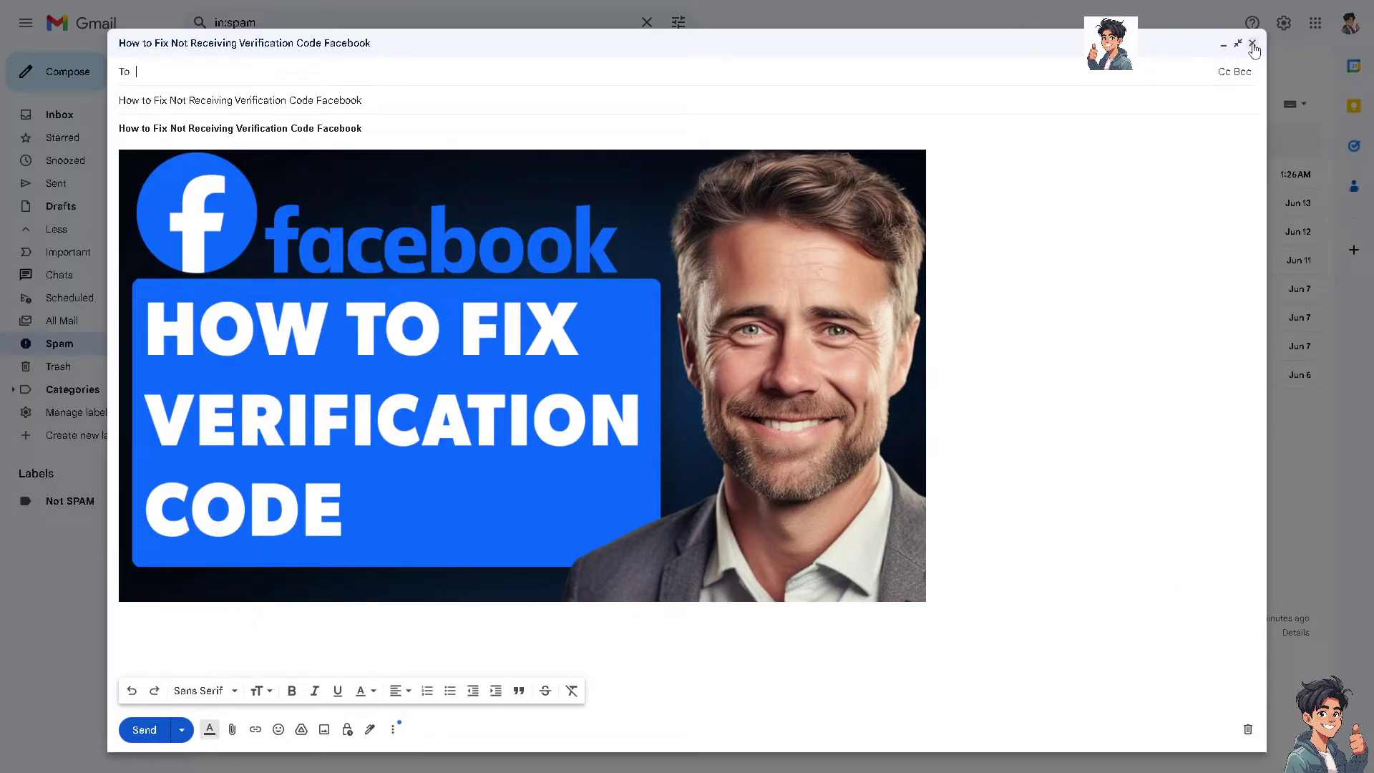
pyautogui.click(1253, 44)
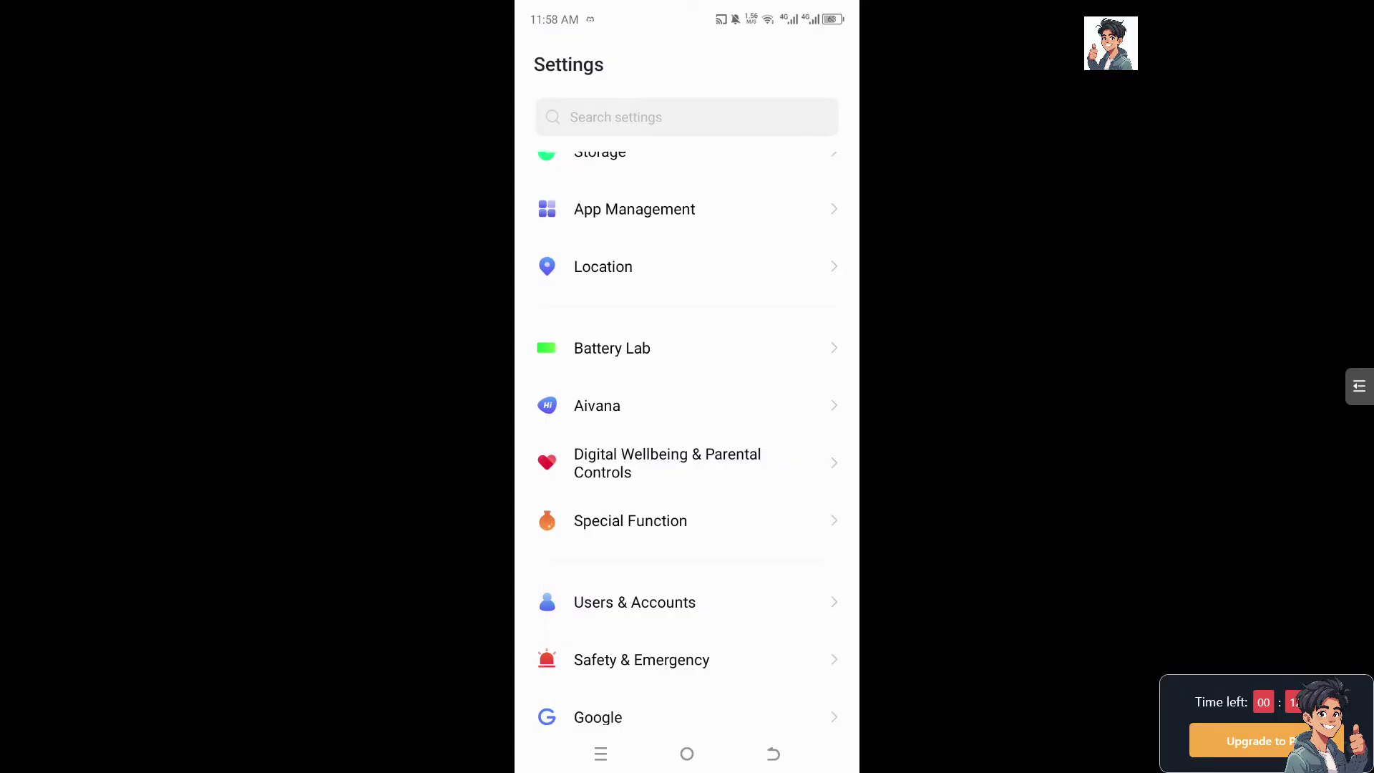
# Search 'face' in App management's app list and open Facebook's app info.
pyautogui.scroll(-1, 687, 438)
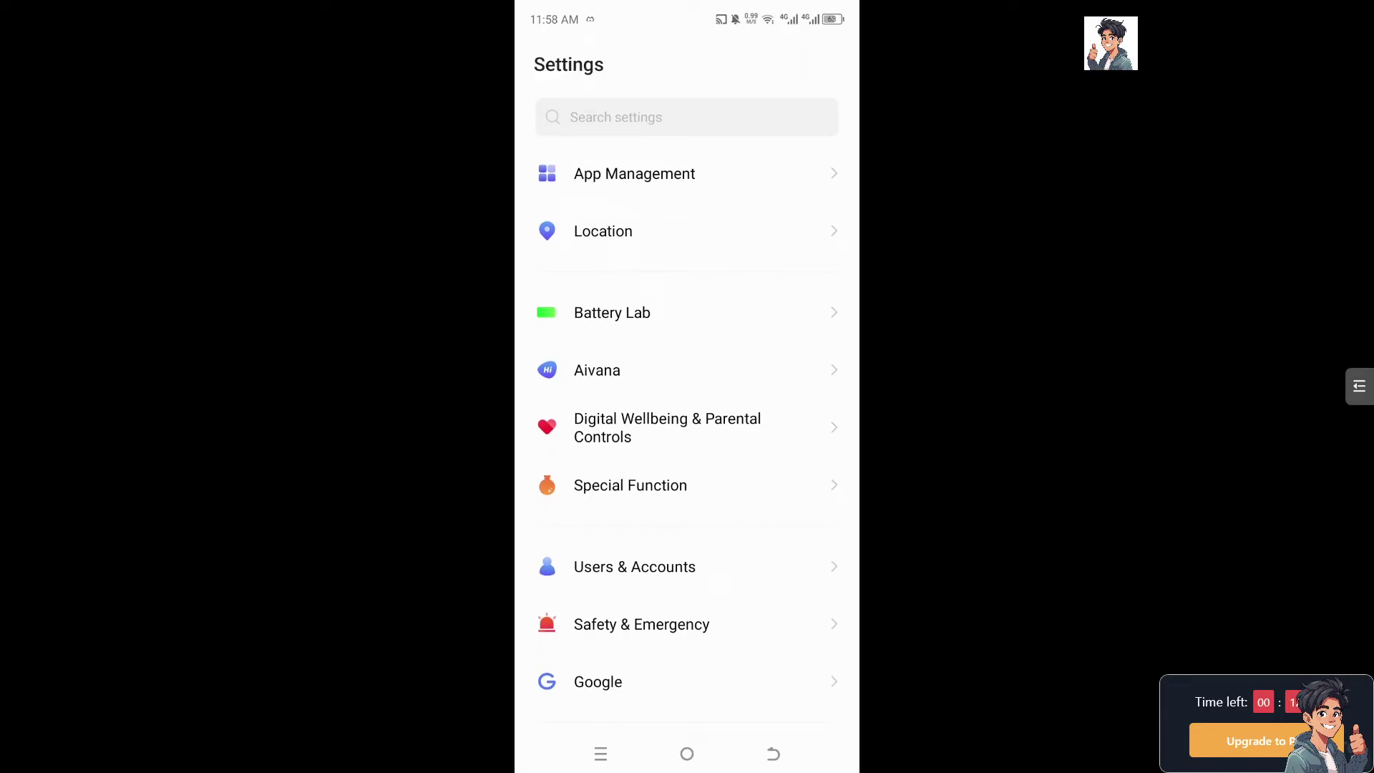
pyautogui.click(634, 174)
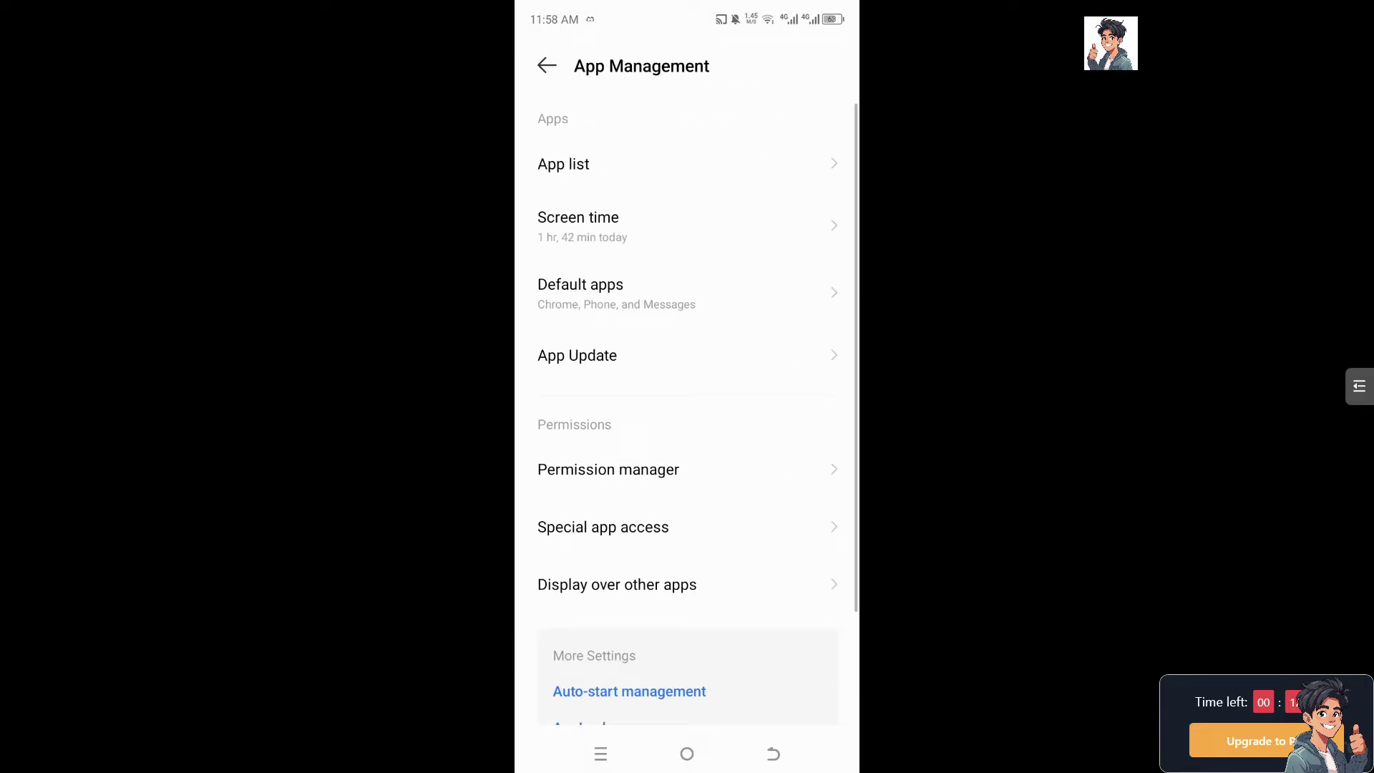
pyautogui.click(644, 164)
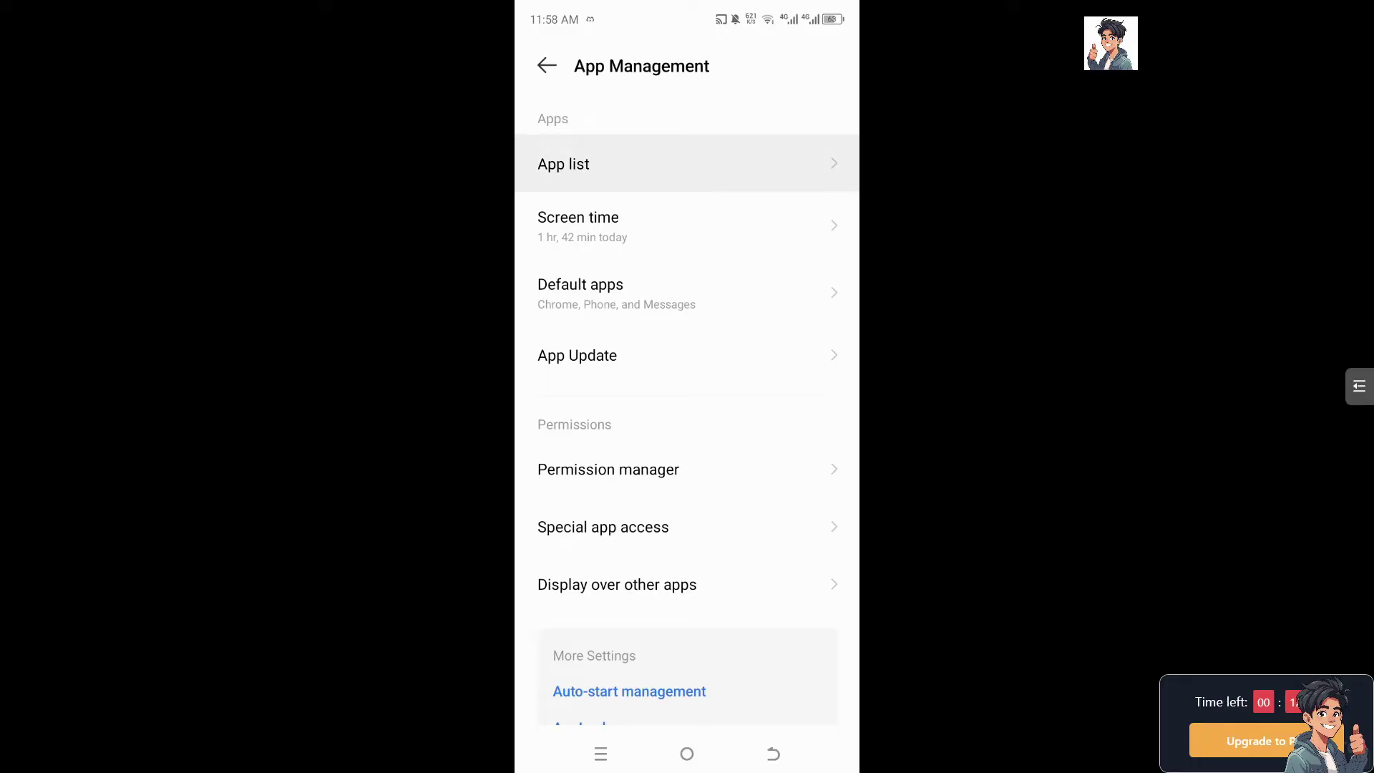
pyautogui.click(685, 121)
pyautogui.write('f')
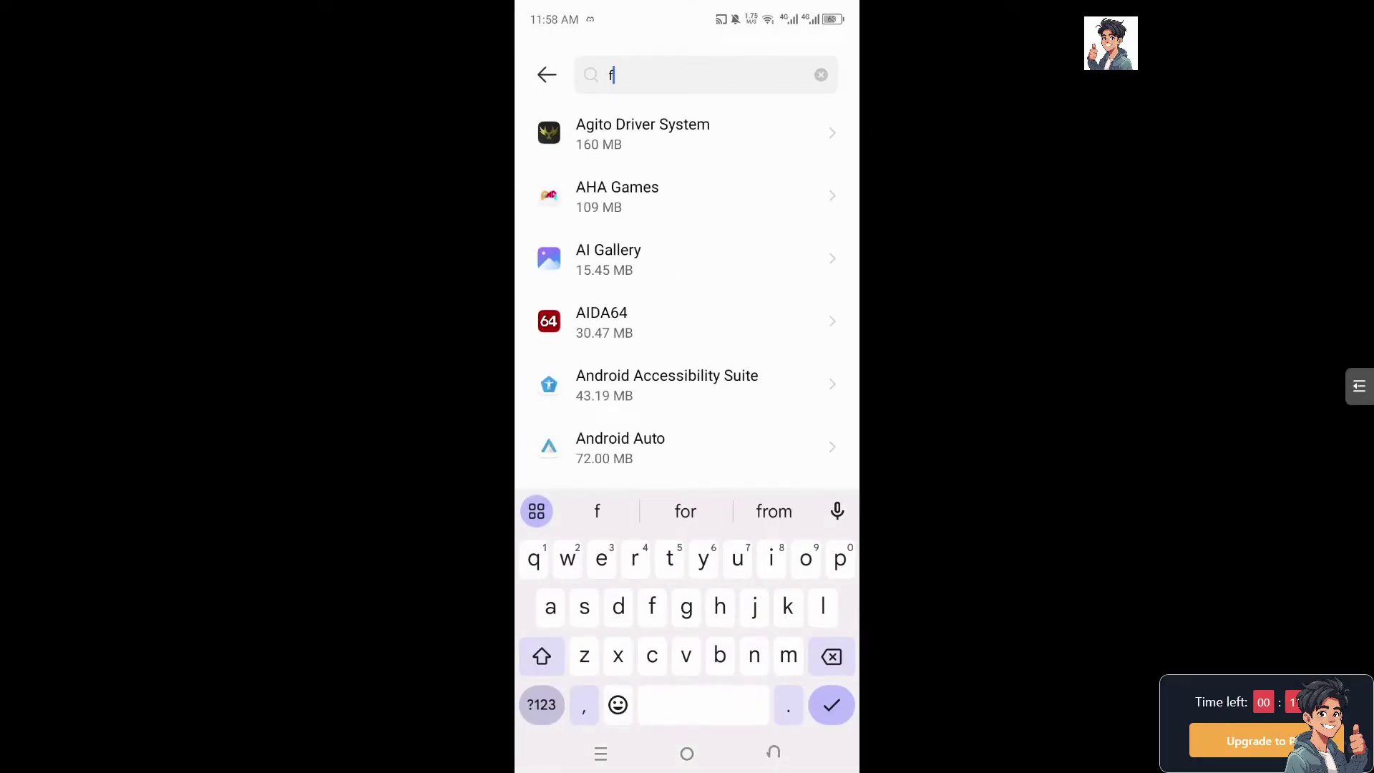
pyautogui.write('ace')
pyautogui.click(609, 133)
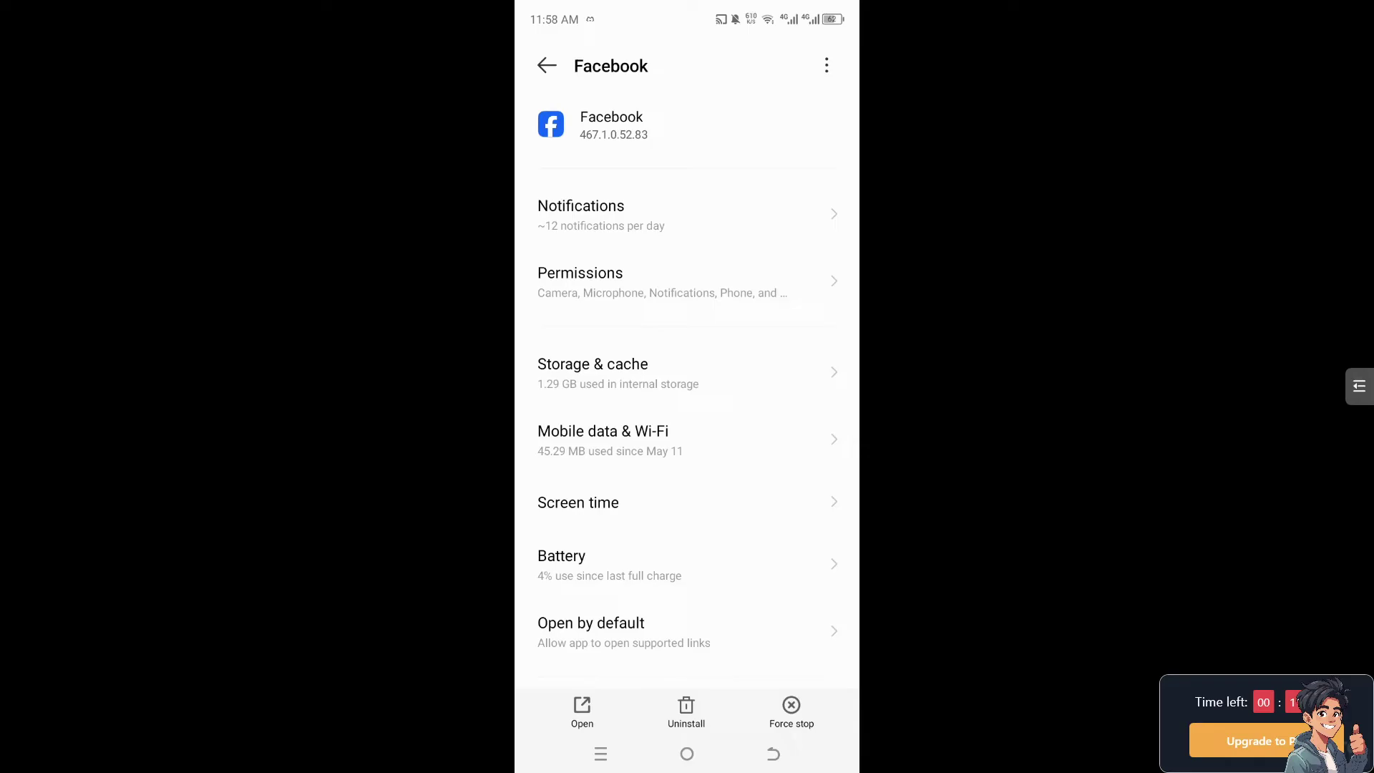
# Check Facebook's mobile data, then view Storage & cache: 239 MB cache, 1.29 GB total.
pyautogui.click(610, 440)
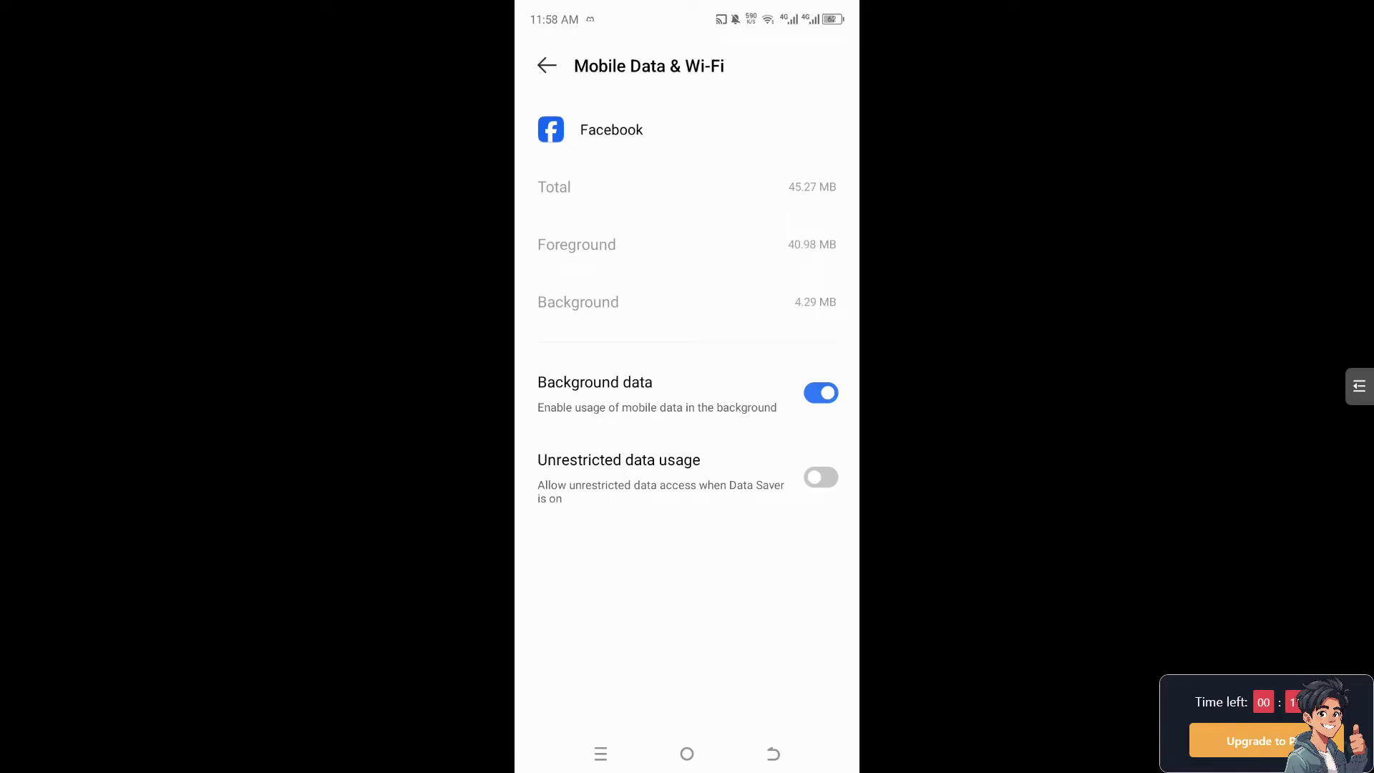
pyautogui.click(546, 65)
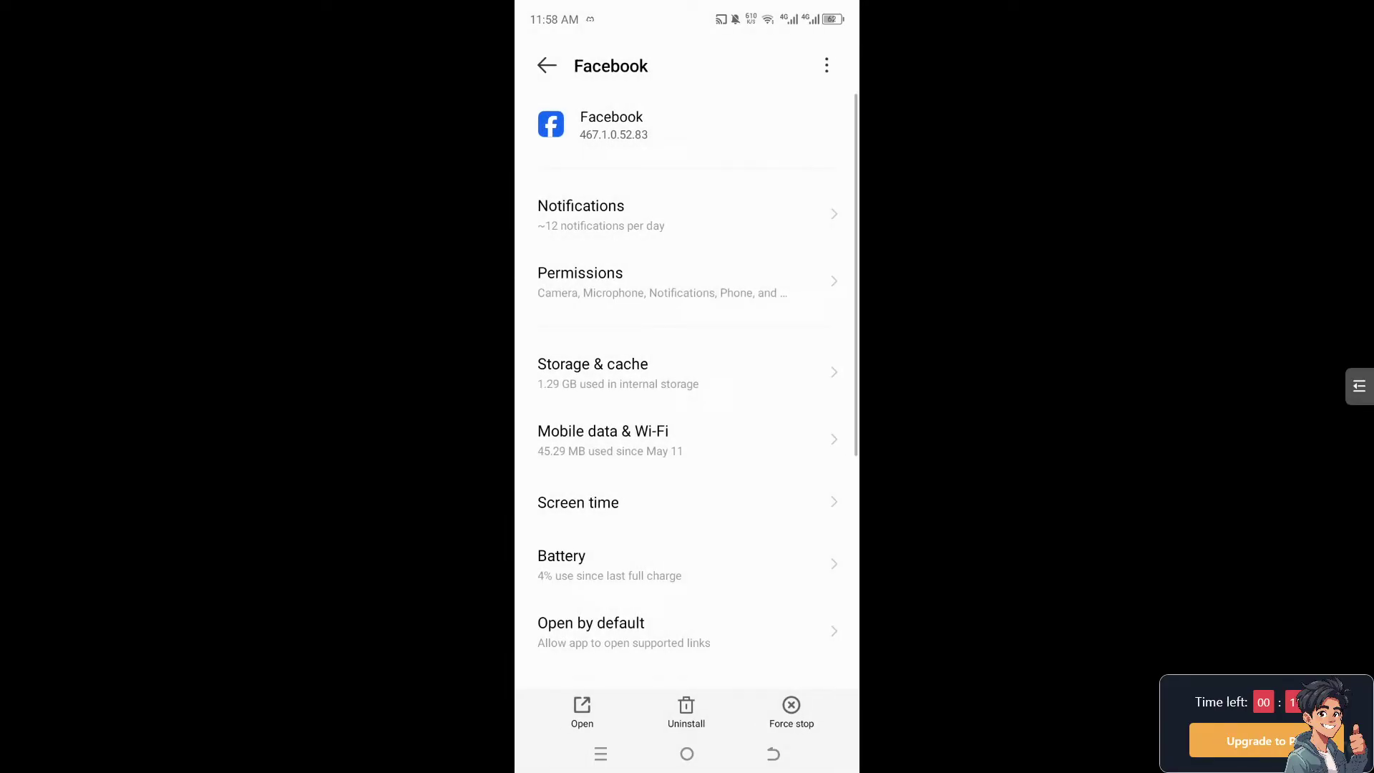
pyautogui.click(685, 372)
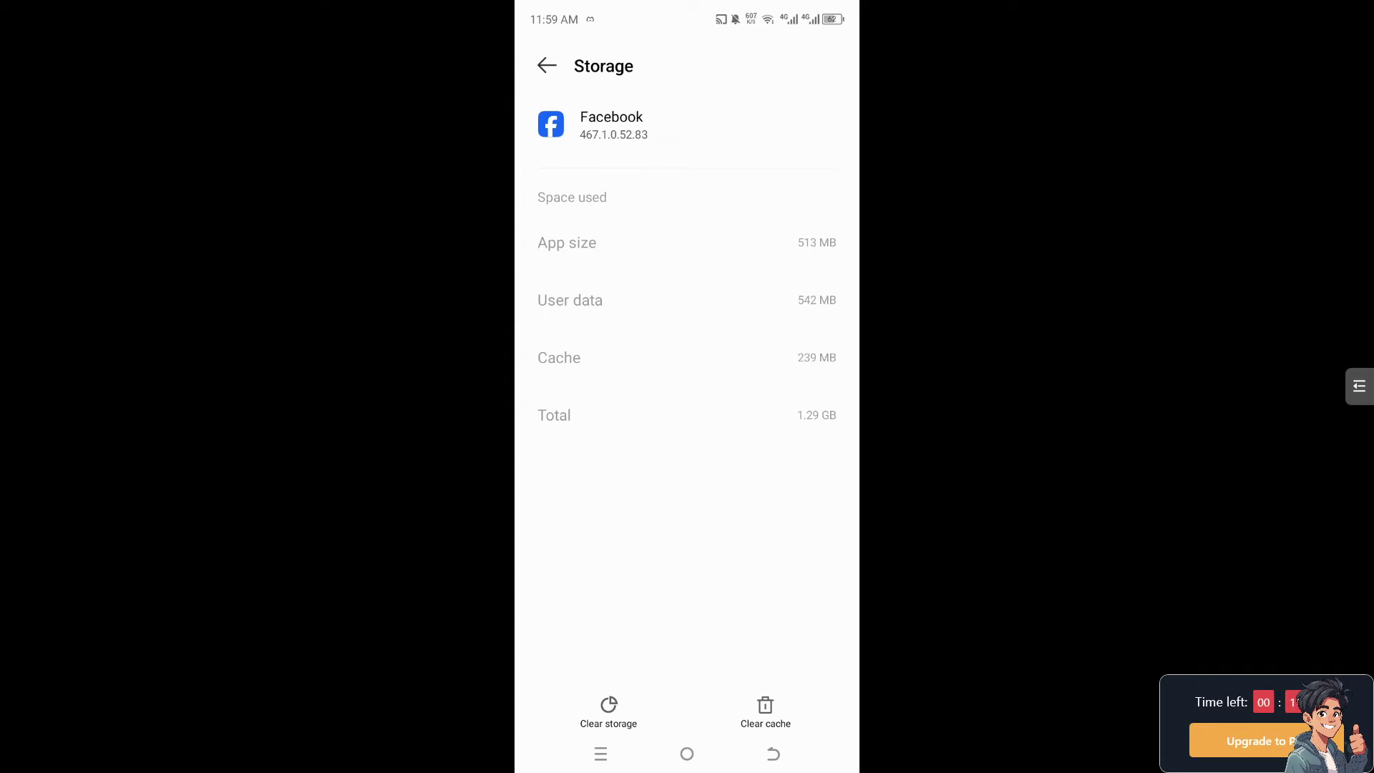
# Go back from Facebook's storage details to its App info page.
pyautogui.press('Escape')
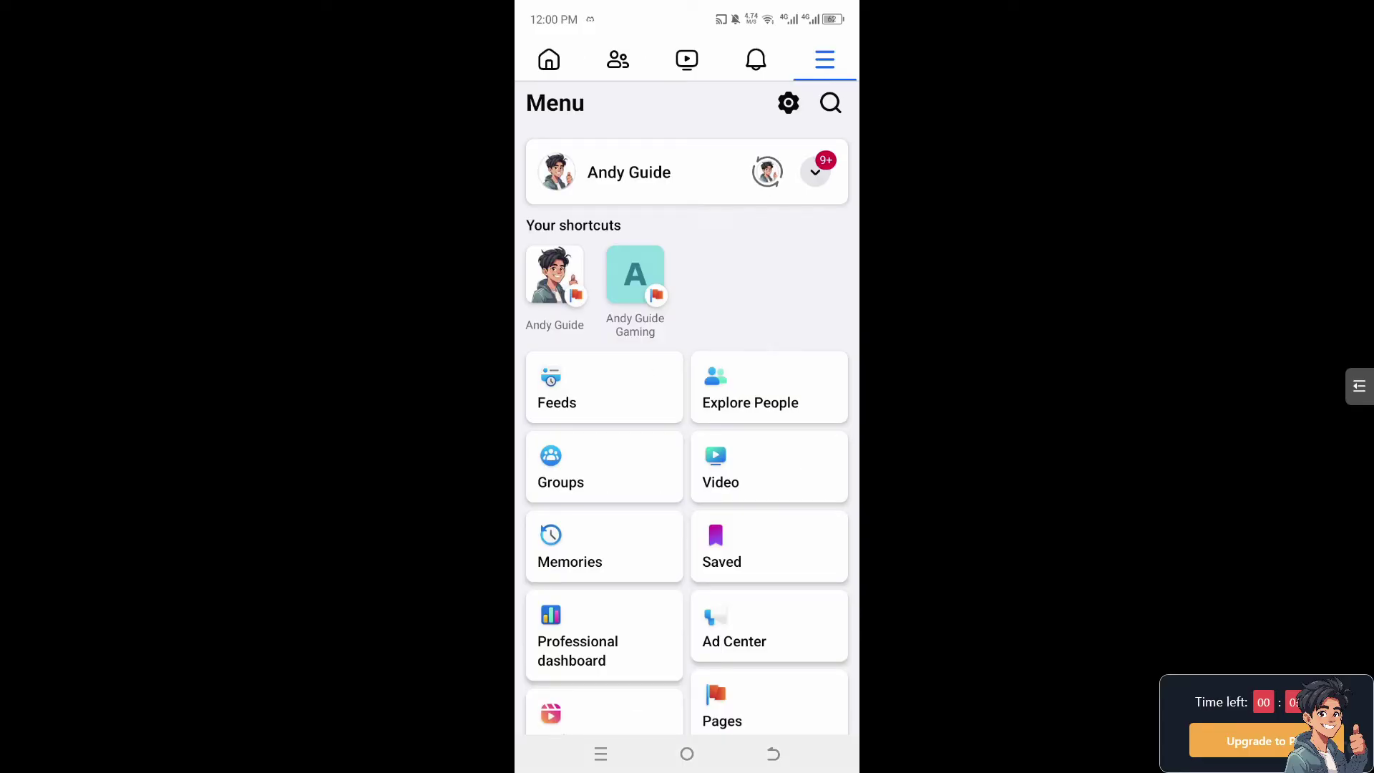
# Expand Help & support in Facebook's Menu and start Report a problem.
pyautogui.scroll(-5, 687, 413)
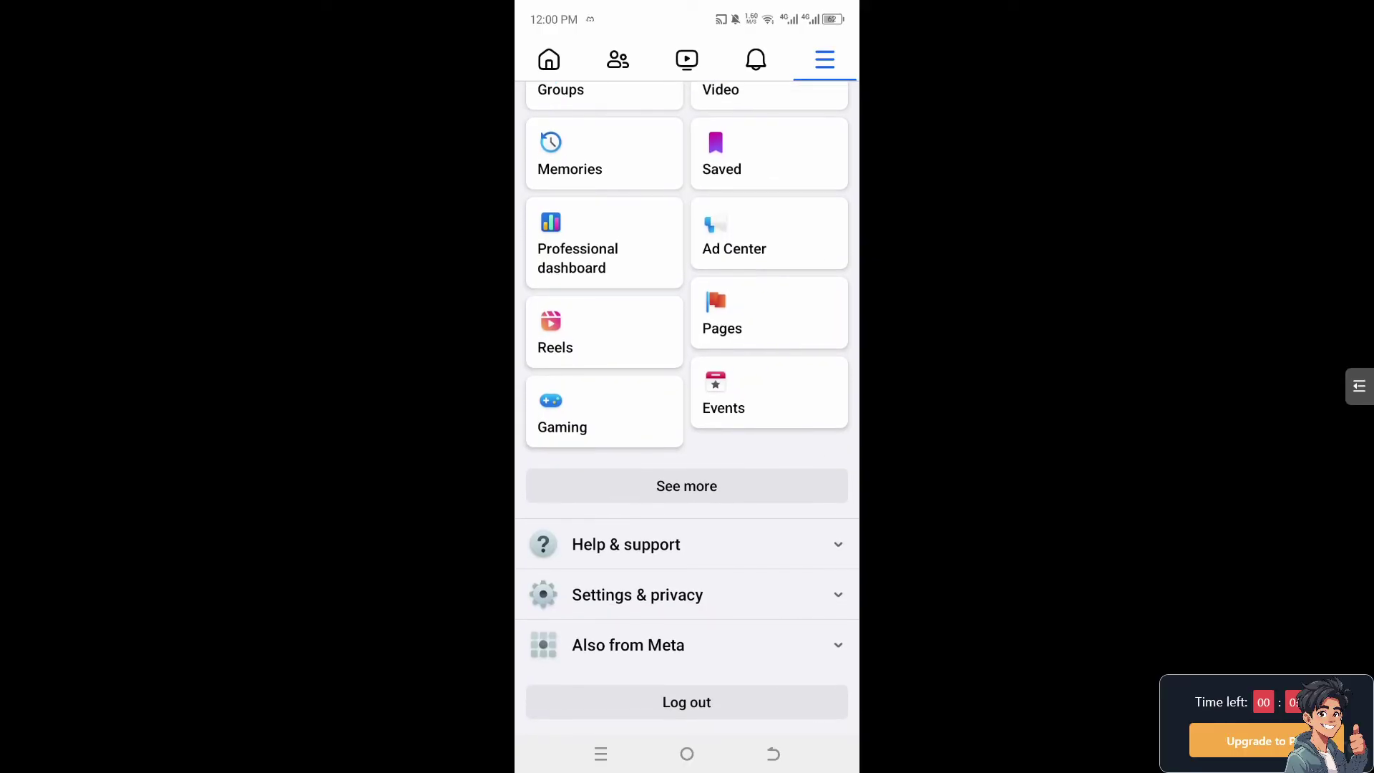
pyautogui.click(626, 545)
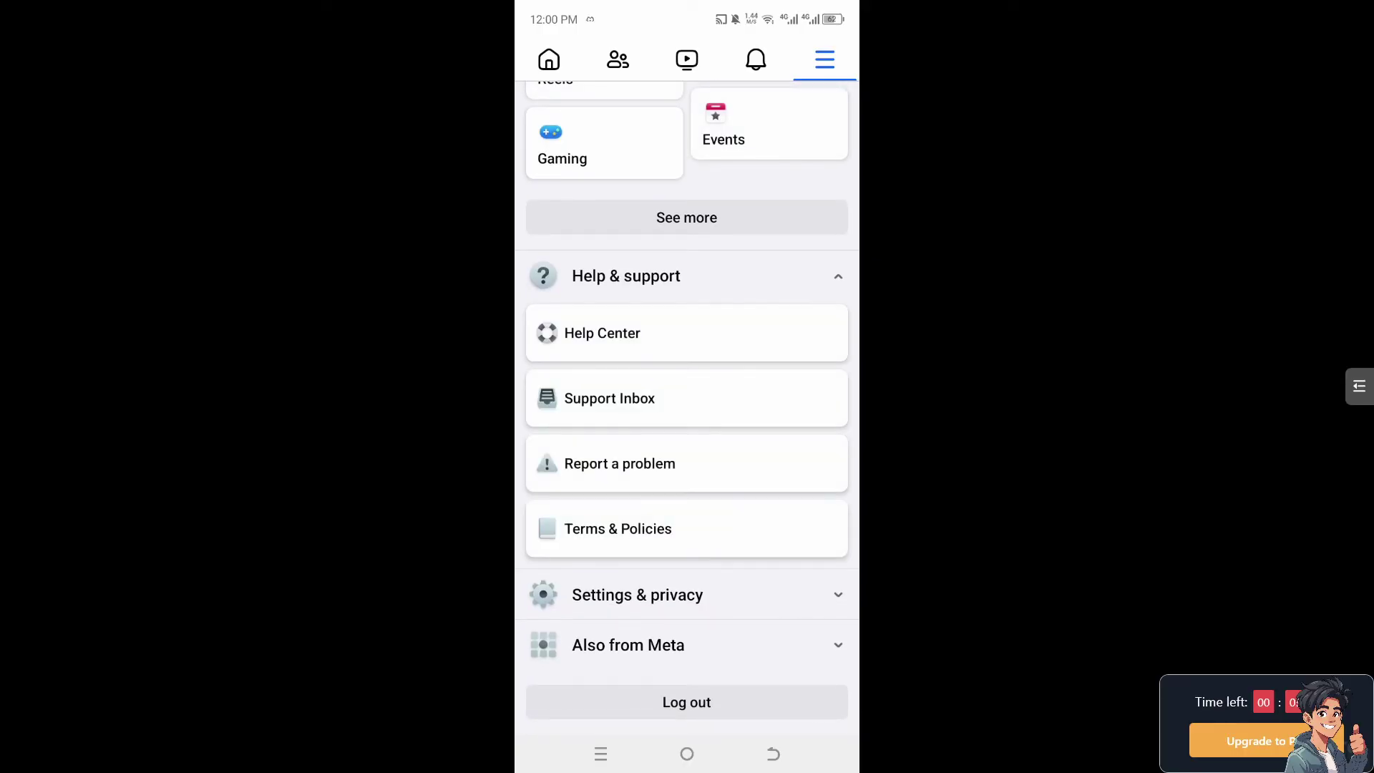
pyautogui.click(619, 463)
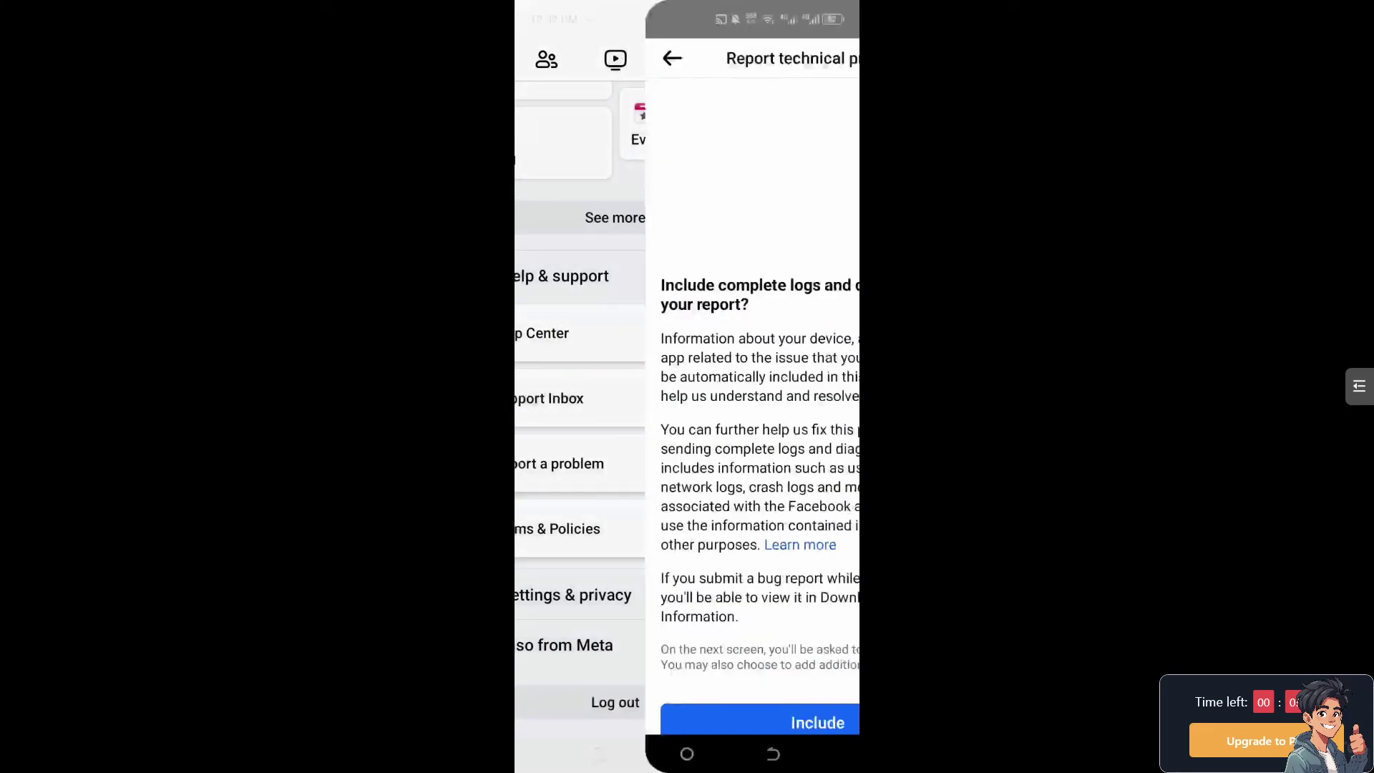
# Enter 'How to fix not receiving verification code' as the issue description.
pyautogui.scroll(-2, 687, 407)
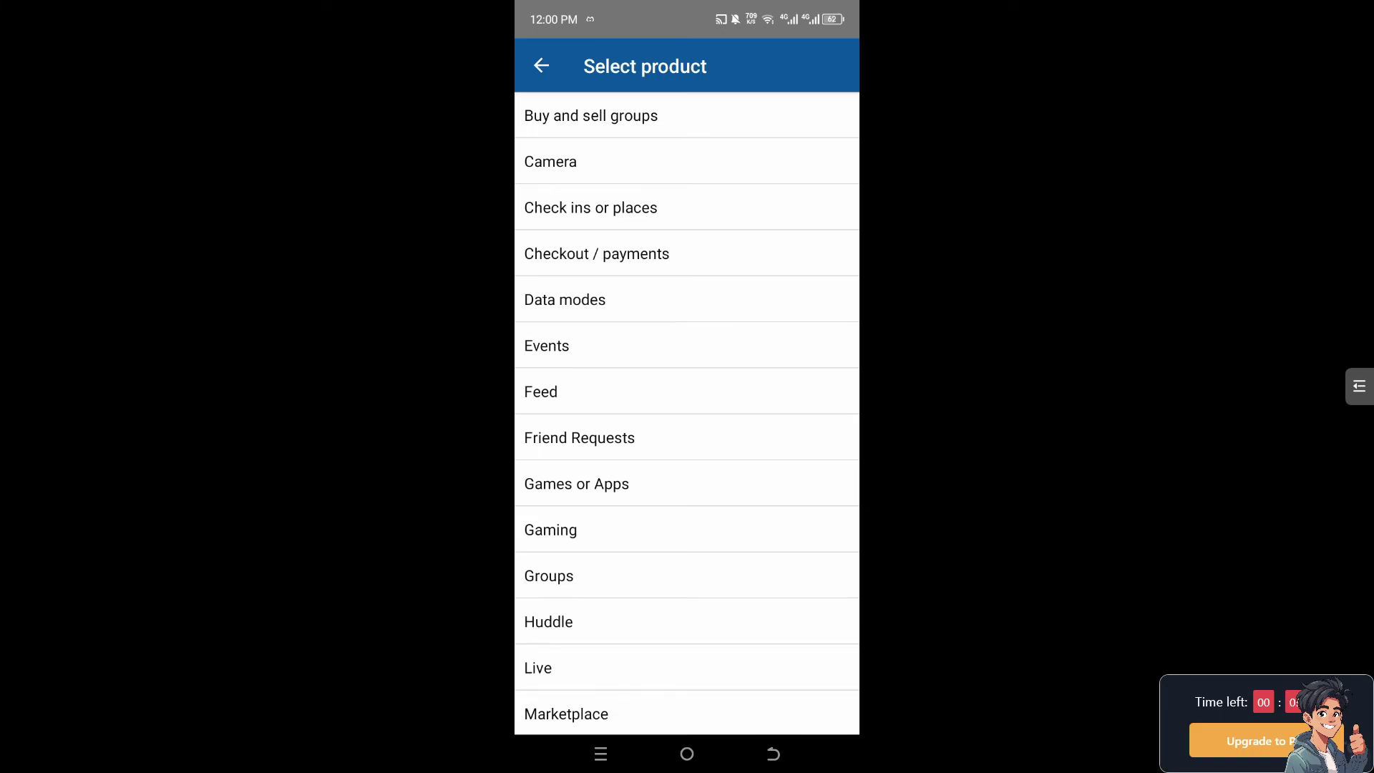
pyautogui.scroll(-1, 687, 413)
pyautogui.scroll(-3, 687, 413)
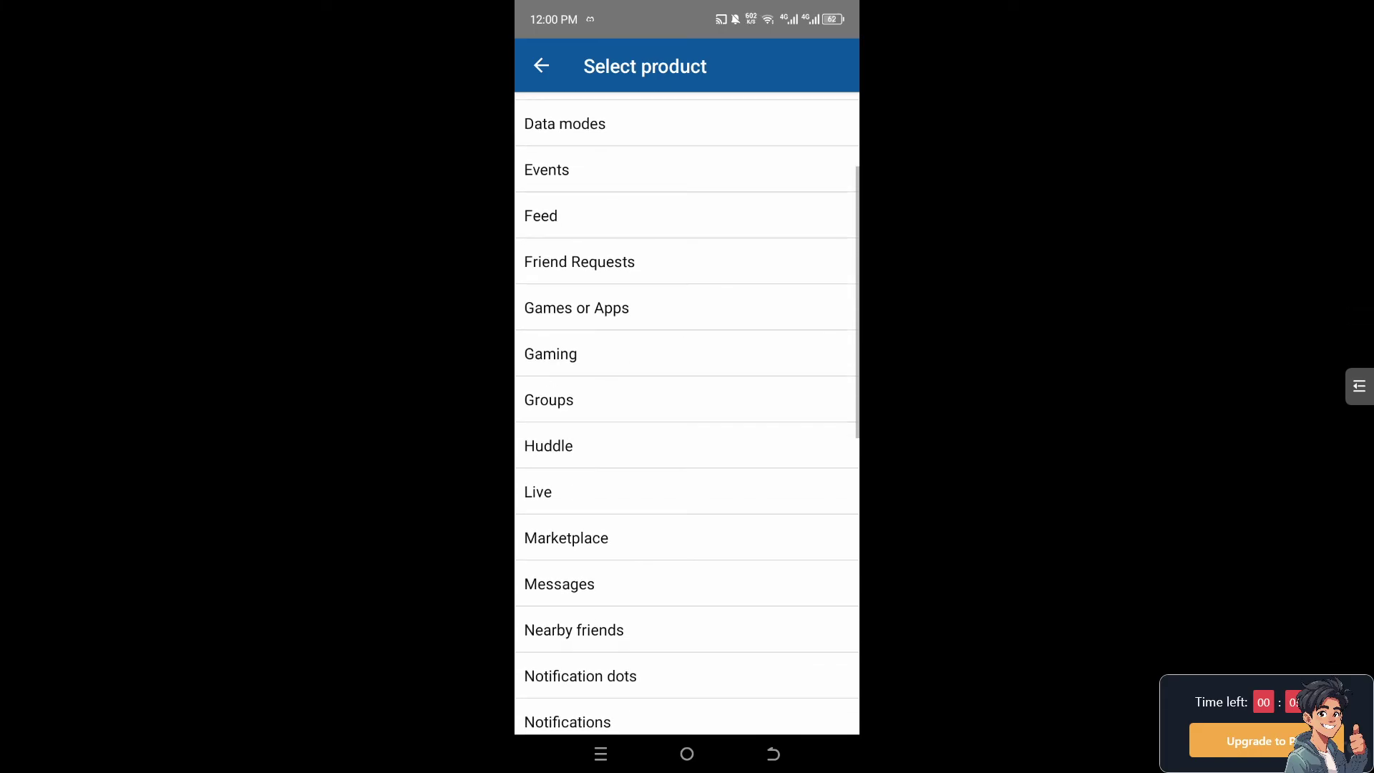
pyautogui.scroll(-3, 687, 413)
pyautogui.scroll(-2, 687, 413)
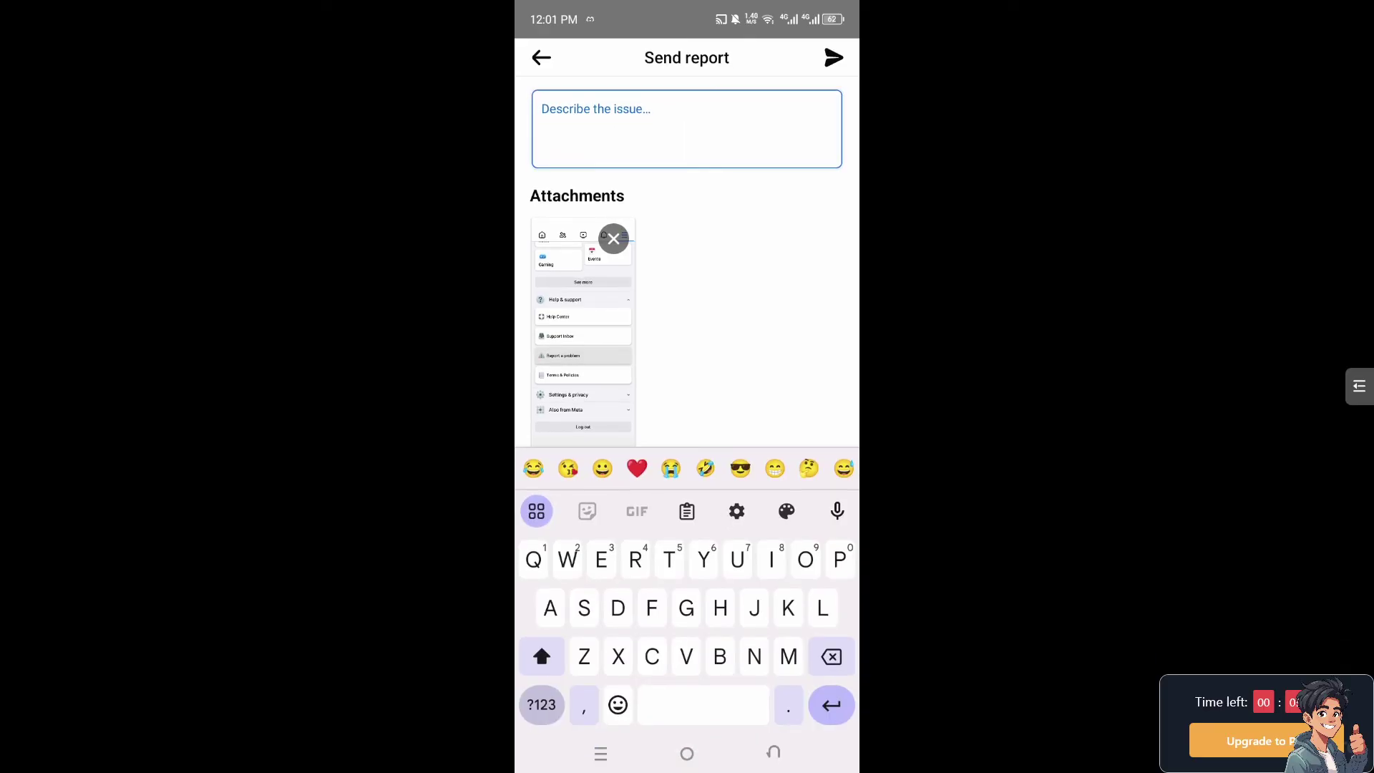
pyautogui.write('How tonfix ')
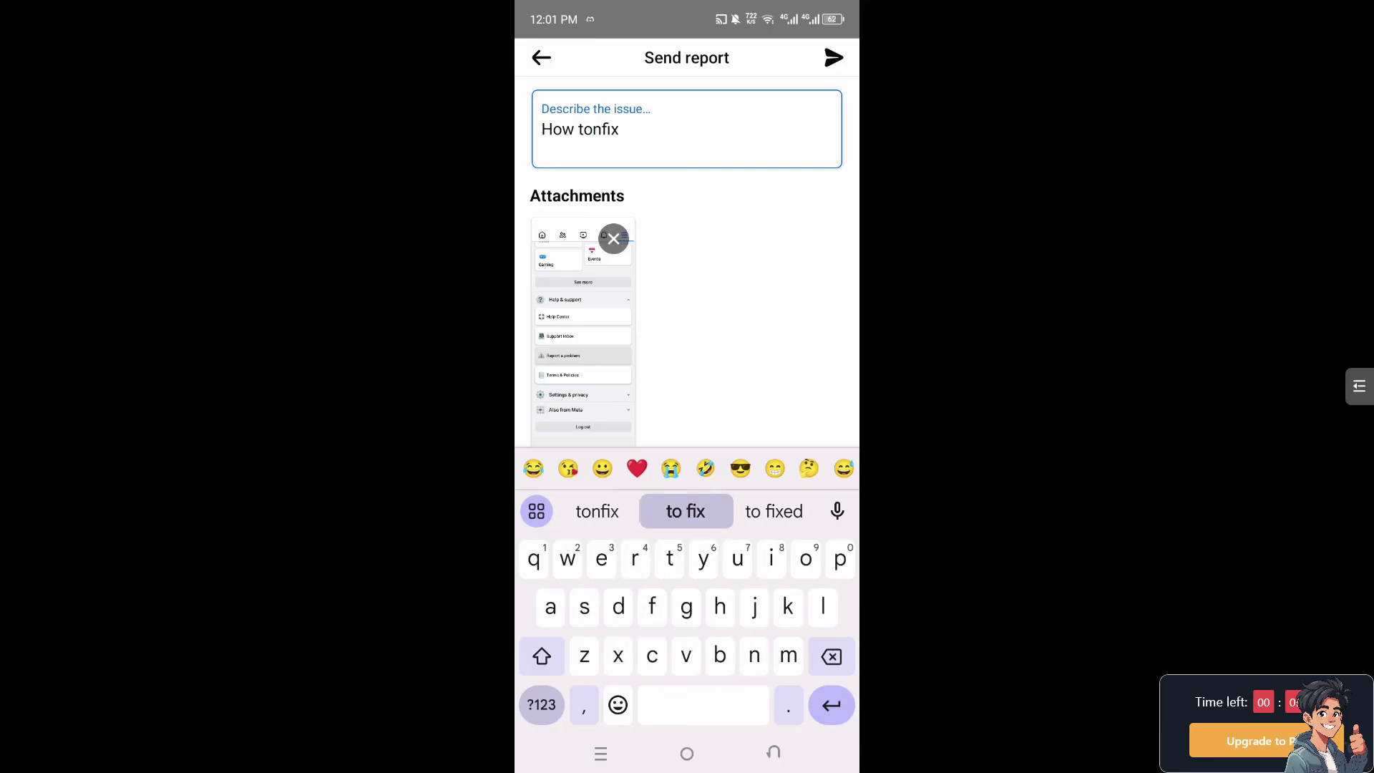
pyautogui.press('BackSpace')
pyautogui.press('BackSpace')
pyautogui.press('BackSpace')
pyautogui.press('BackSpace')
pyautogui.press('BackSpace')
pyautogui.write(' fix not r')
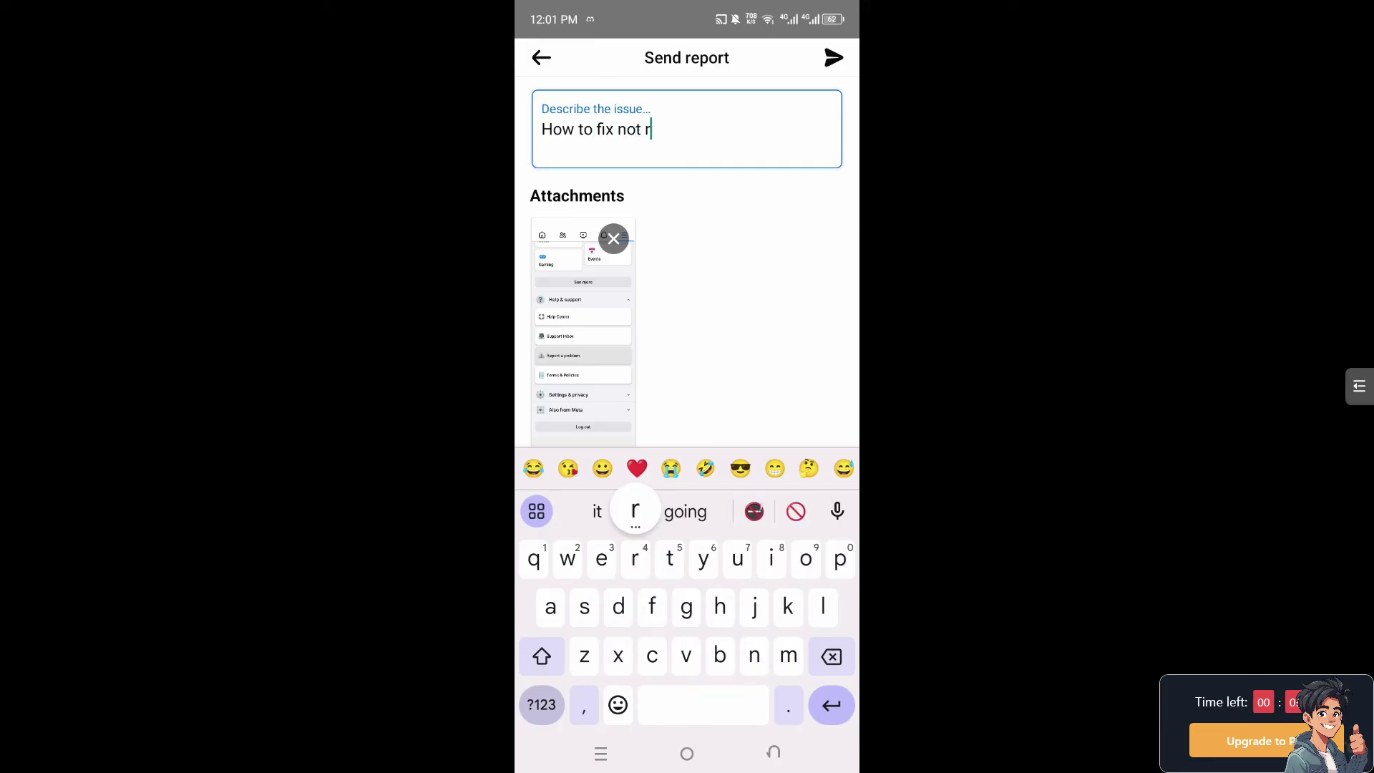
pyautogui.write('ece')
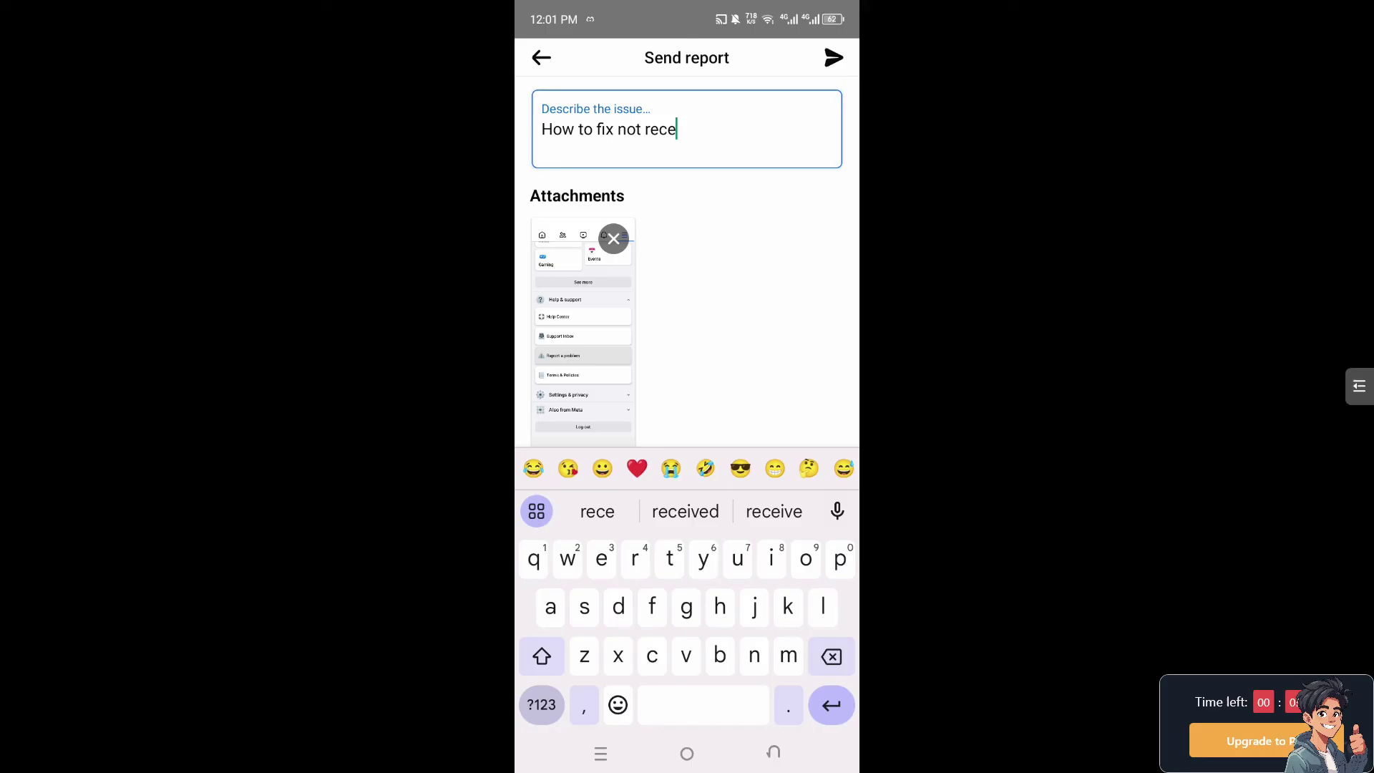
pyautogui.write('iv')
pyautogui.write('ed')
pyautogui.press('BackSpace')
pyautogui.press('BackSpace')
pyautogui.write('ing ')
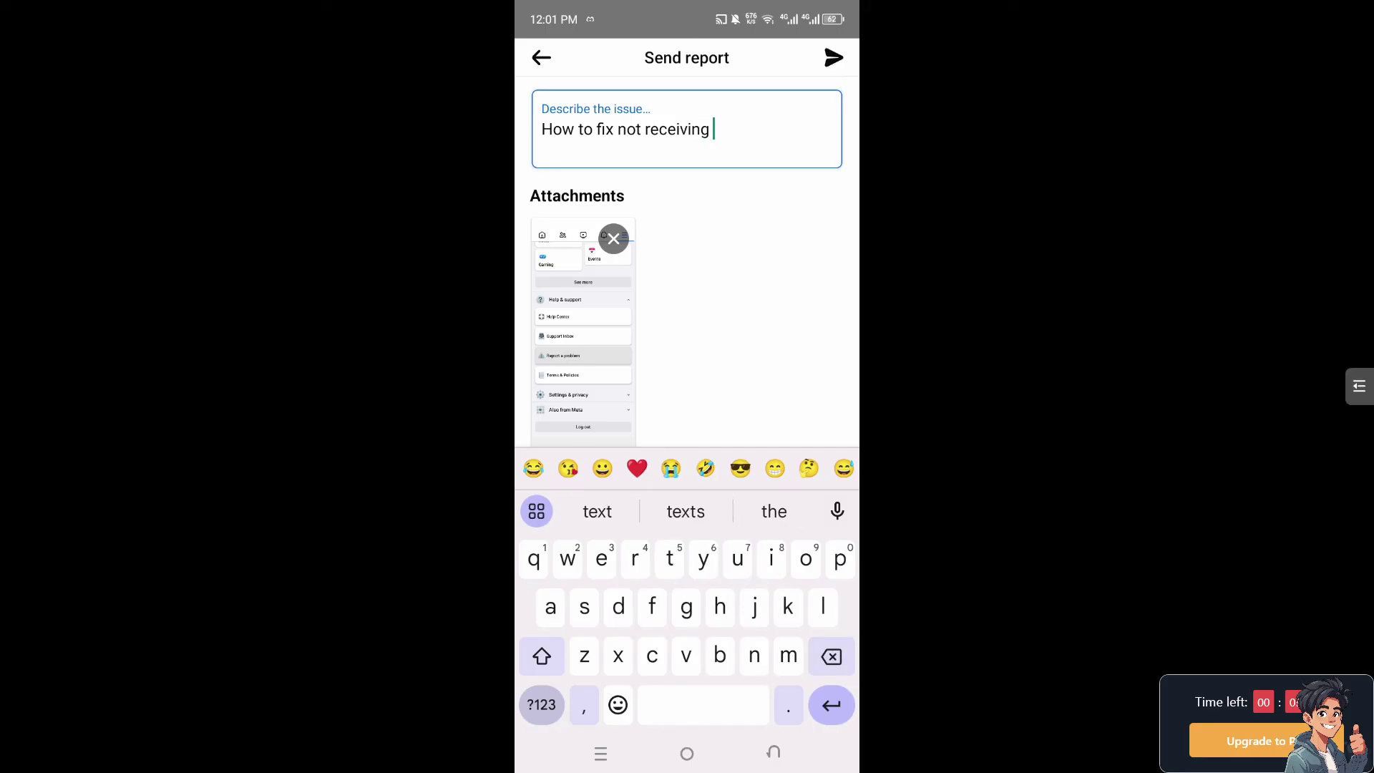
pyautogui.write('veir')
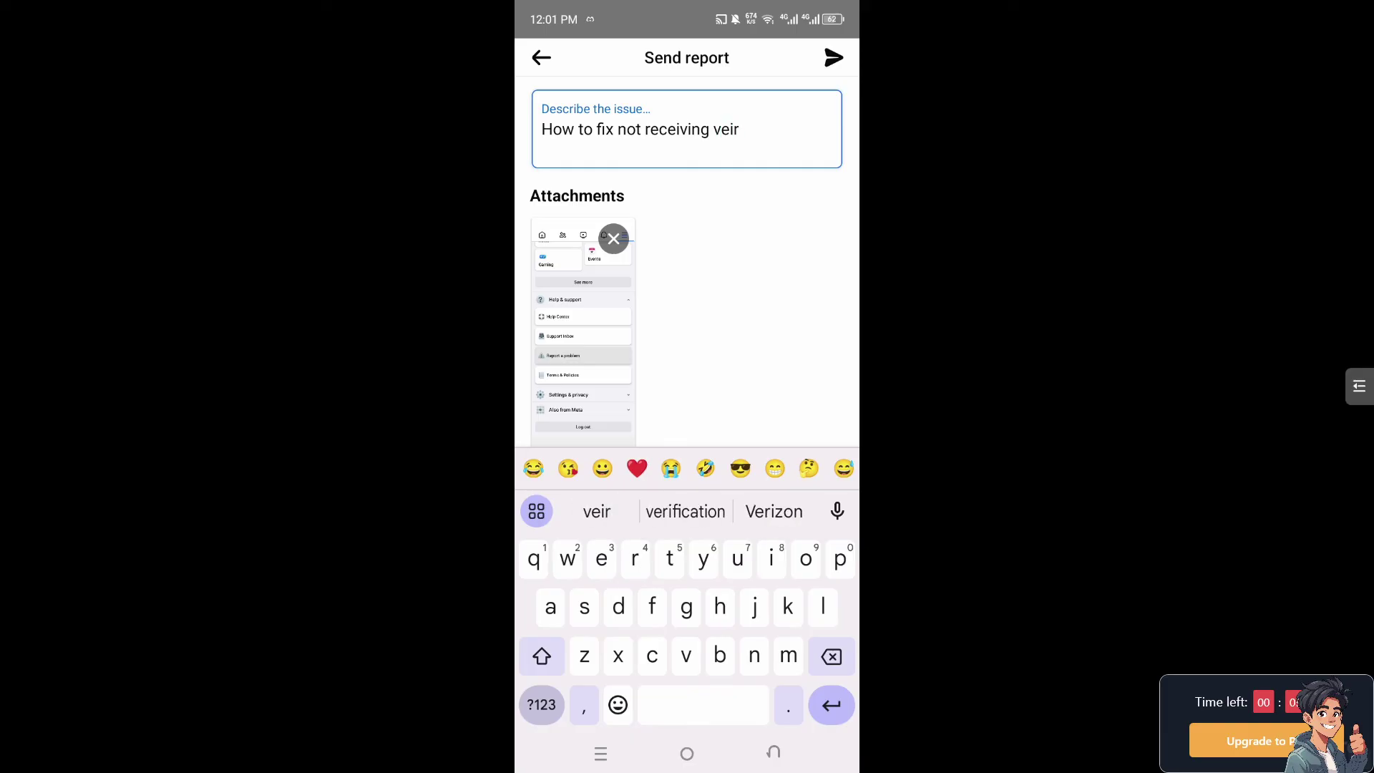
pyautogui.click(686, 511)
pyautogui.write('code')
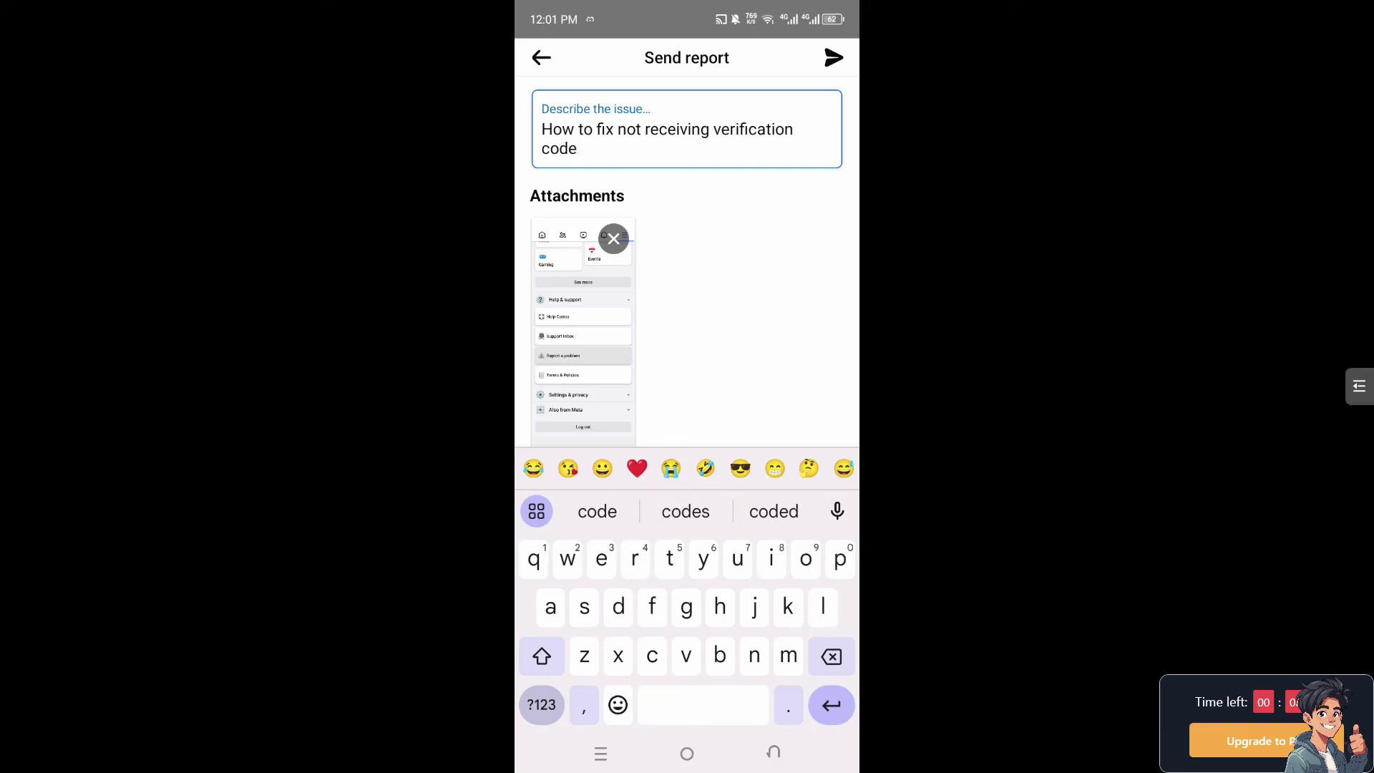